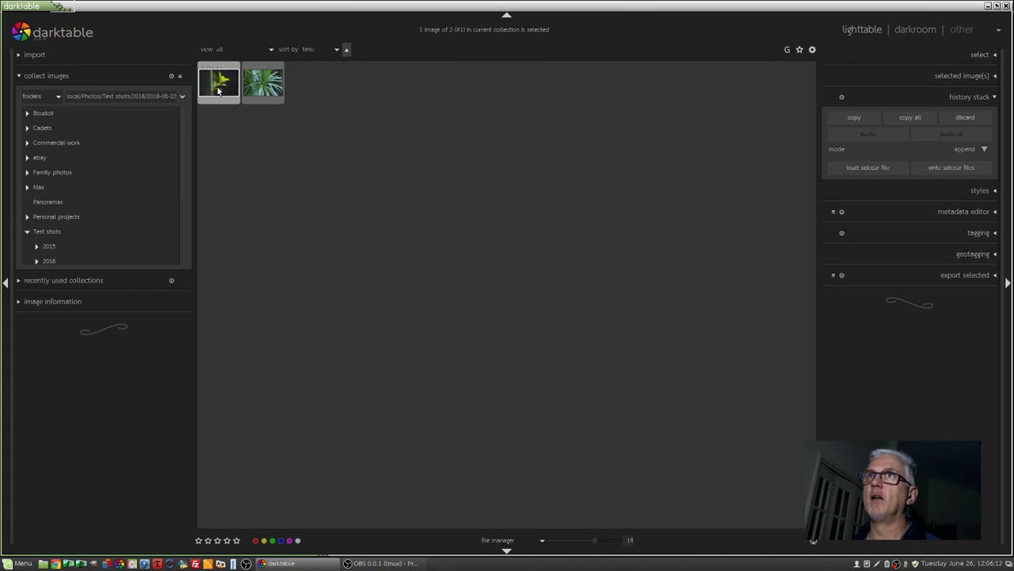
Preview the photos full screen, return to the leaf photo, then open global preferences.
key(w)
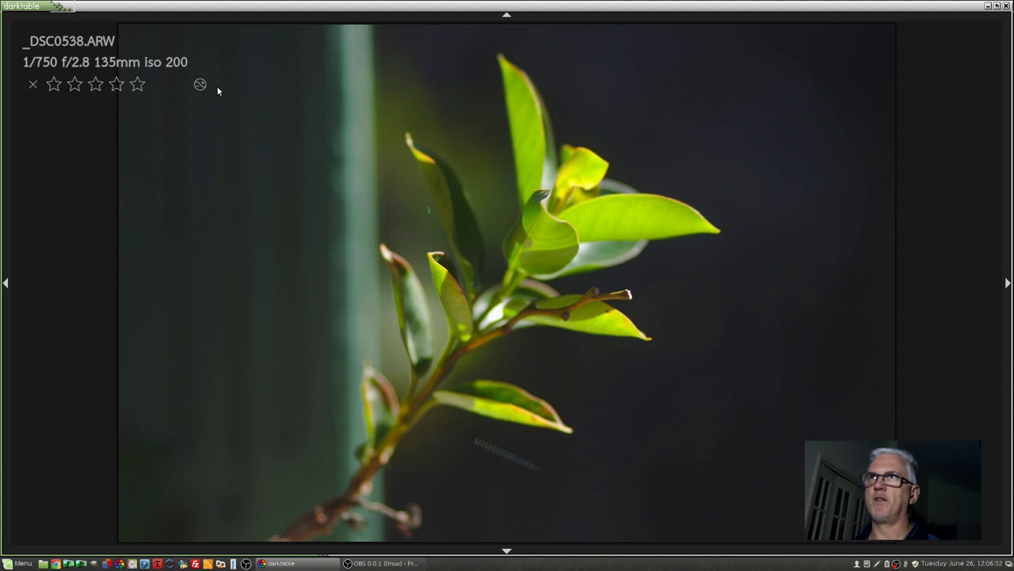
key(space)
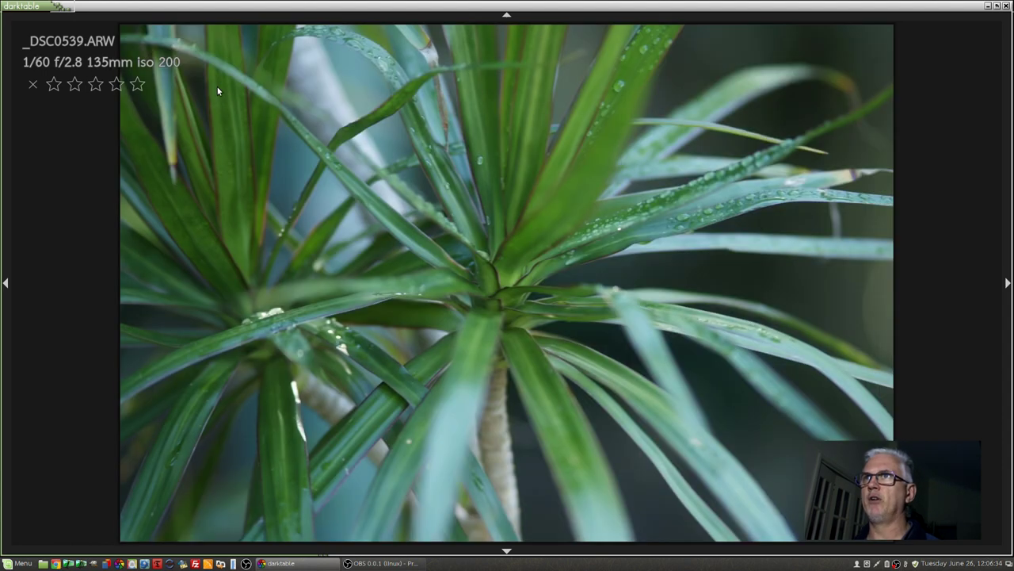
key(BackSpace)
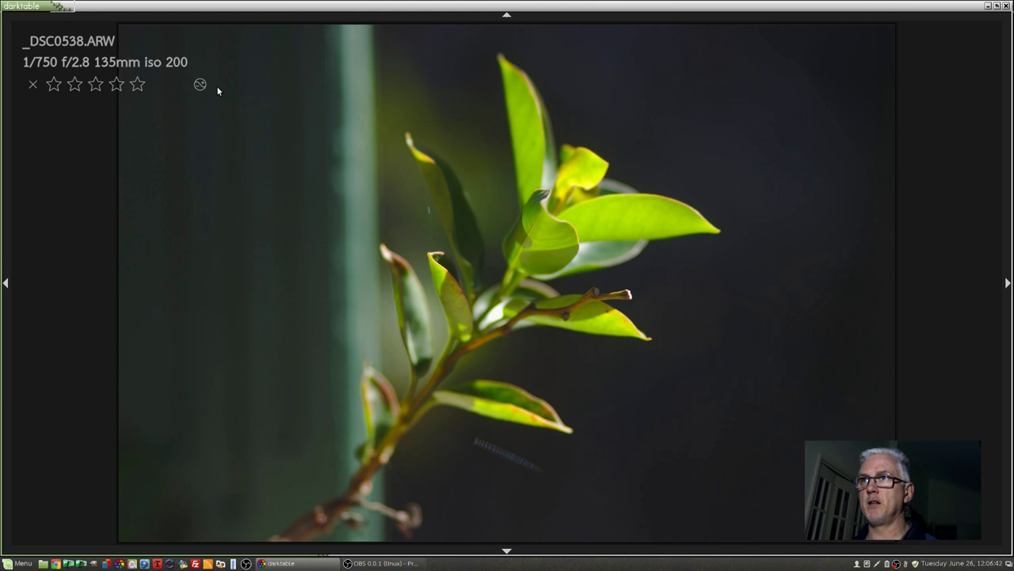
key(Escape)
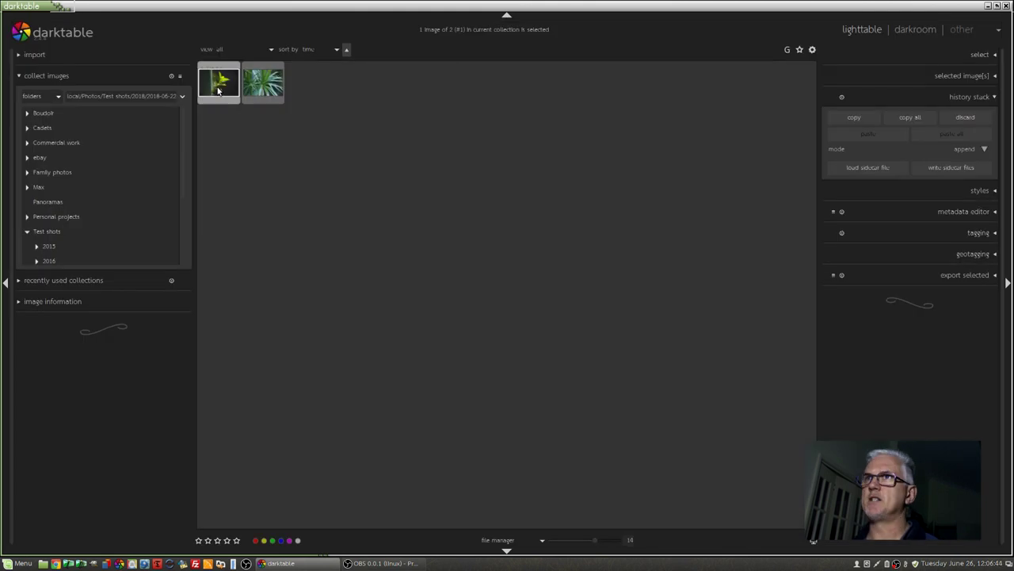
click(812, 50)
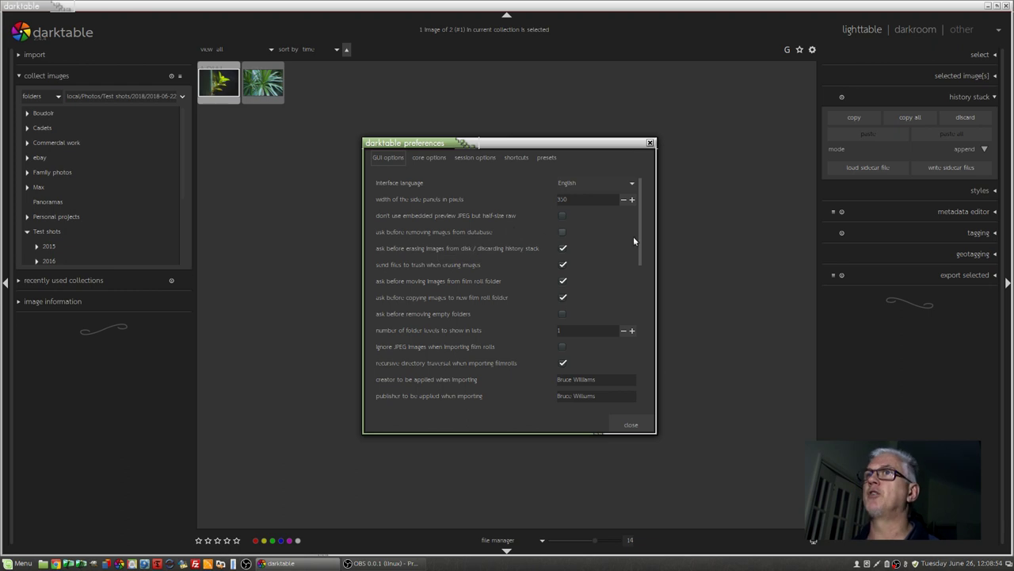
Scroll the GUI options down to the display-profile method setting.
scroll(632, 250, down, 10)
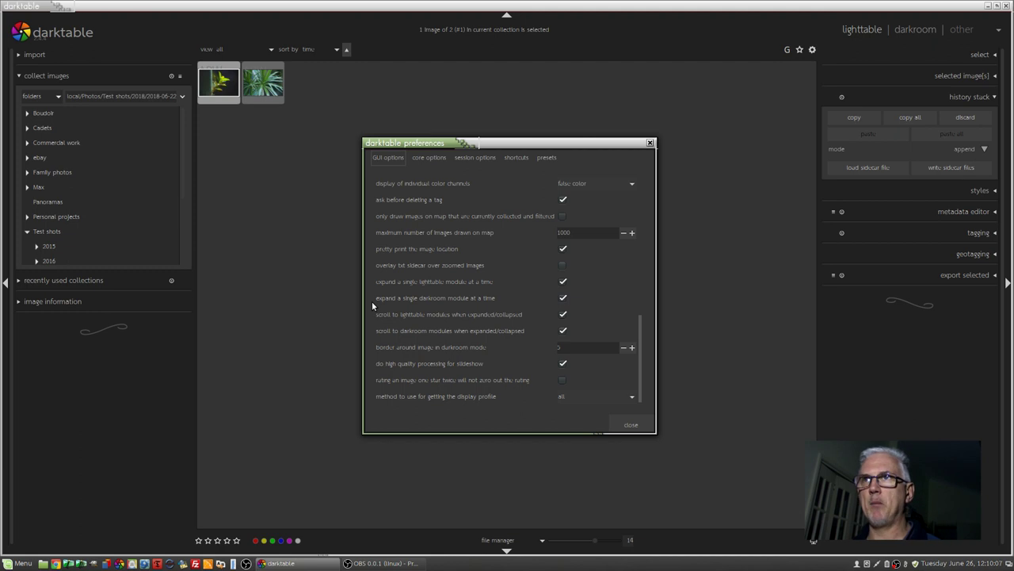
Close preferences, expand the metadata editor, export selected and geotagging modules, then reopen preferences.
click(630, 424)
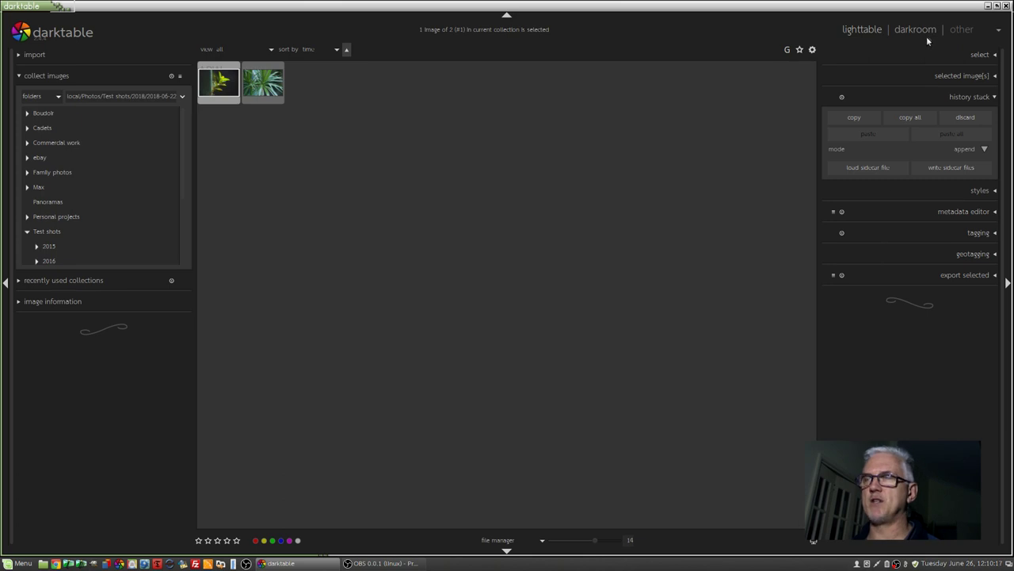
click(920, 213)
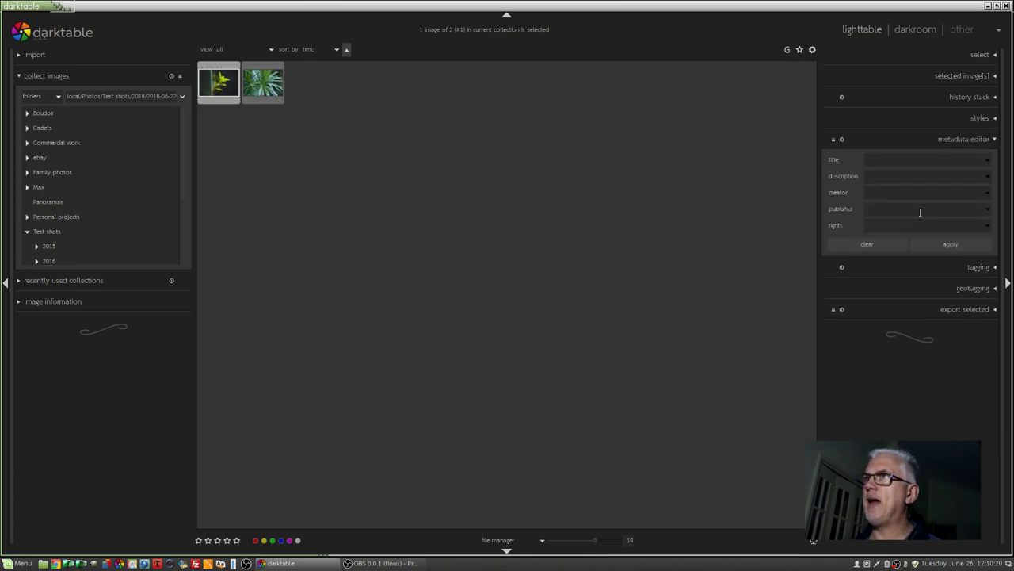
click(935, 309)
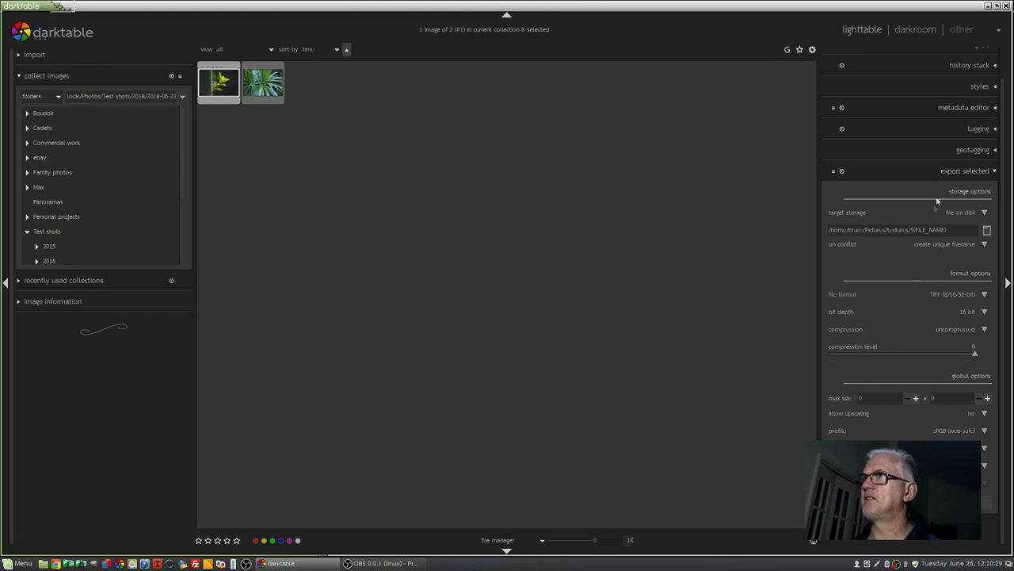
click(939, 151)
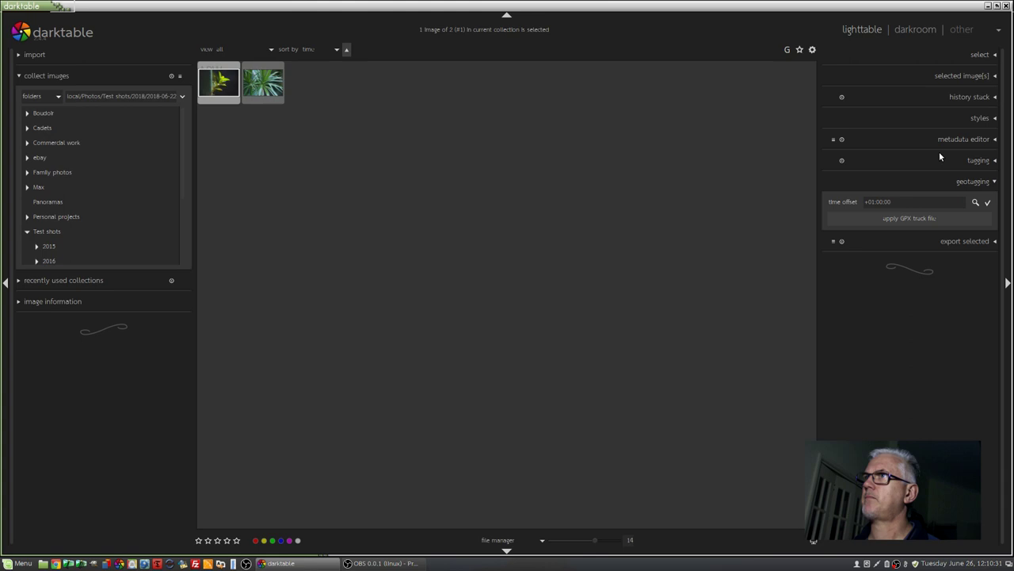
click(811, 49)
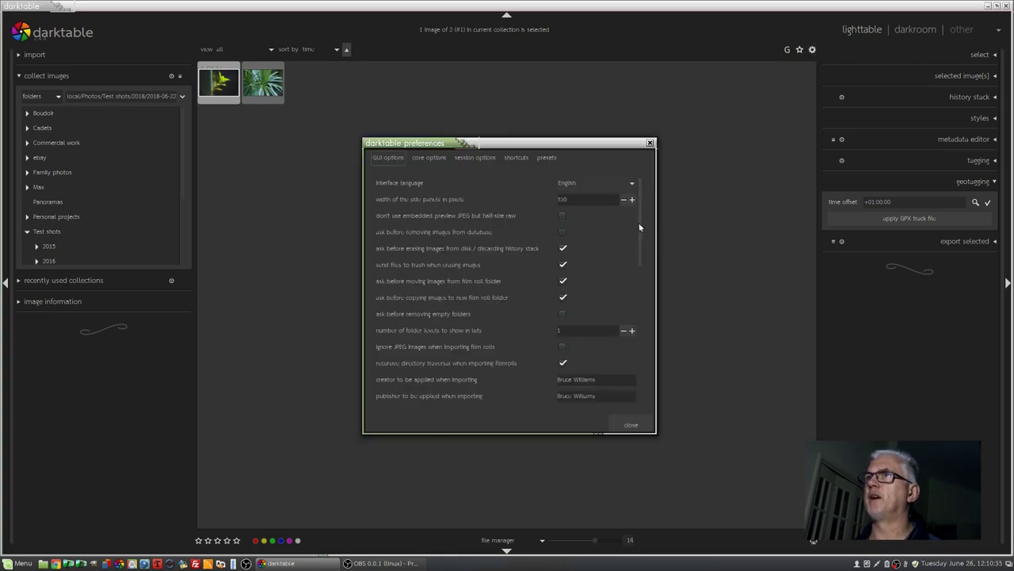
Close the preferences and switch to the darkroom to edit the backlit leaf photo.
scroll(436, 363, down, 10)
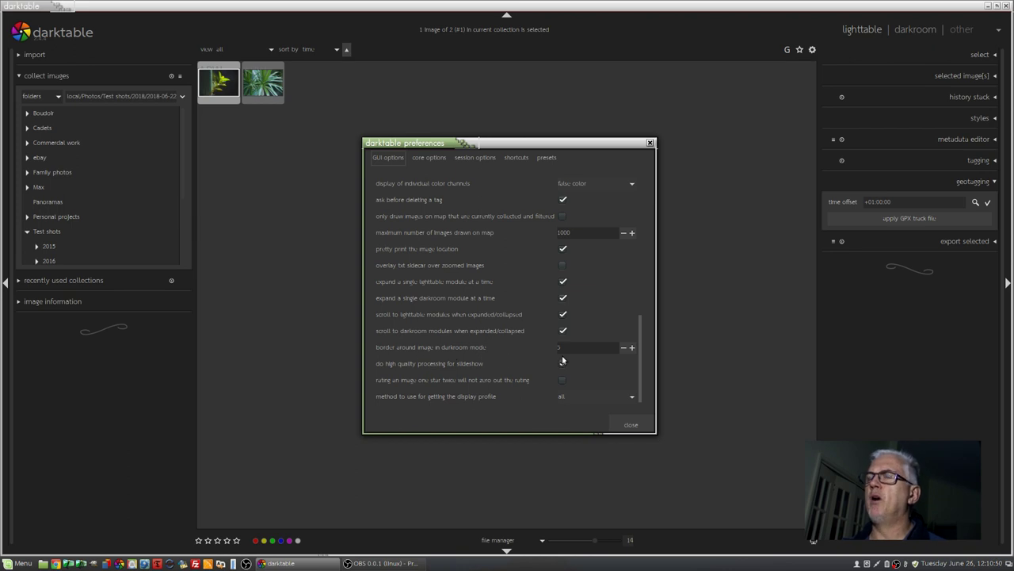
click(634, 427)
click(900, 32)
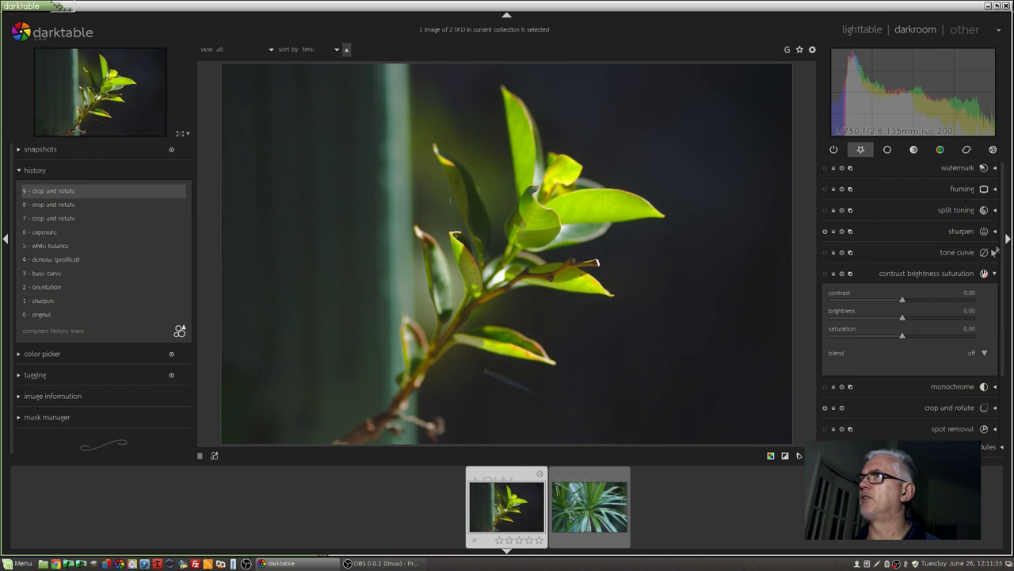
Expand the crop and rotate module for the leaf photo.
click(957, 409)
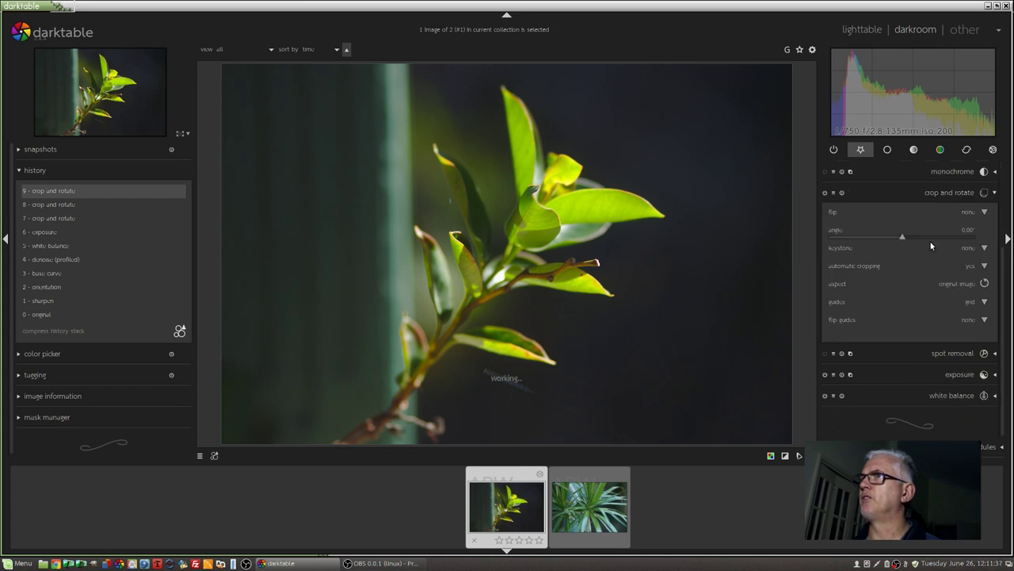
Crop the leaf photo to 2:1 univisium, extending the frame to both image edges.
click(961, 285)
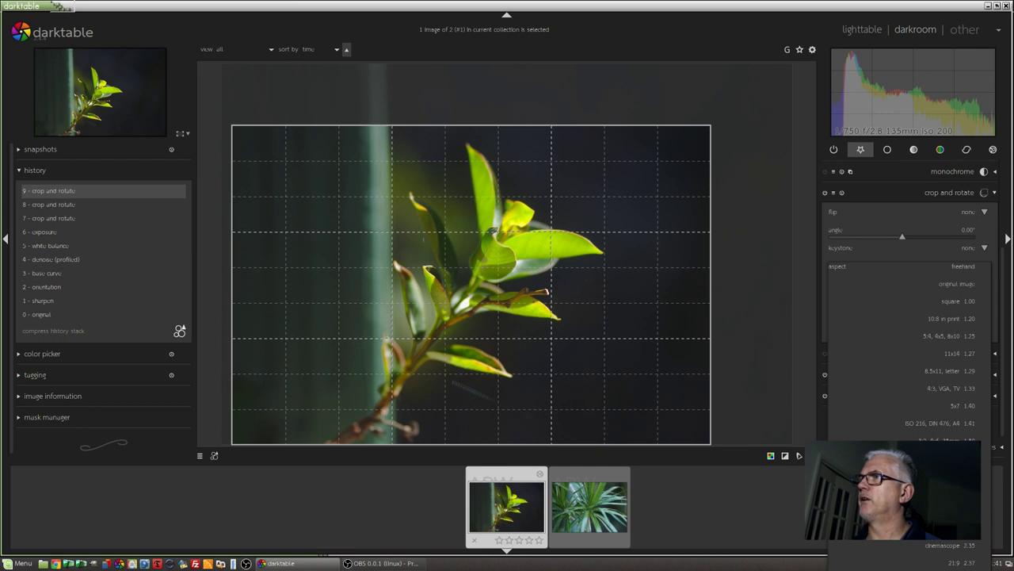
click(955, 527)
drag(702, 297, 790, 294)
drag(243, 259, 219, 261)
key(Return)
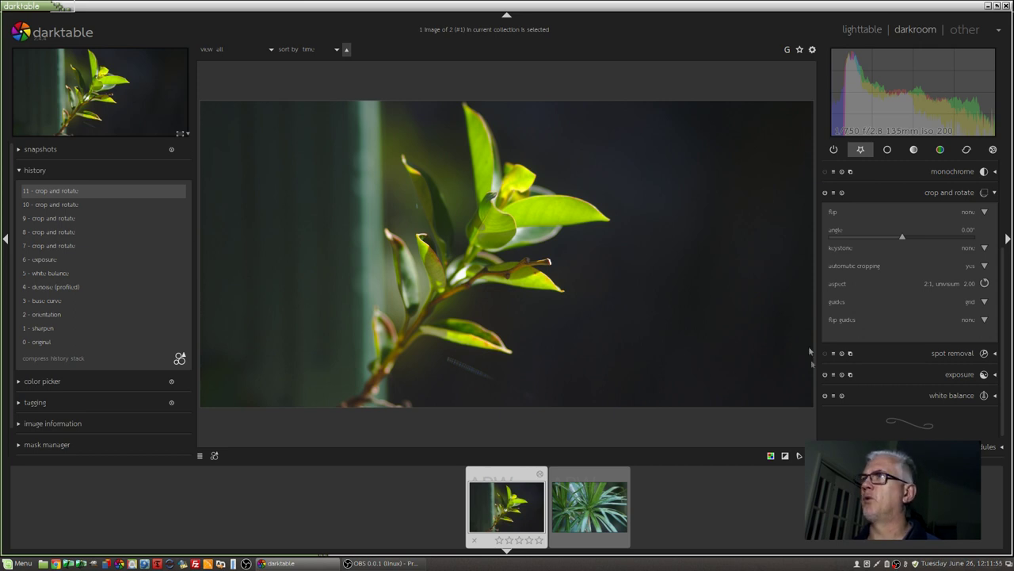
Reopen darktable preferences on the GUI options page over the darkroom.
click(812, 49)
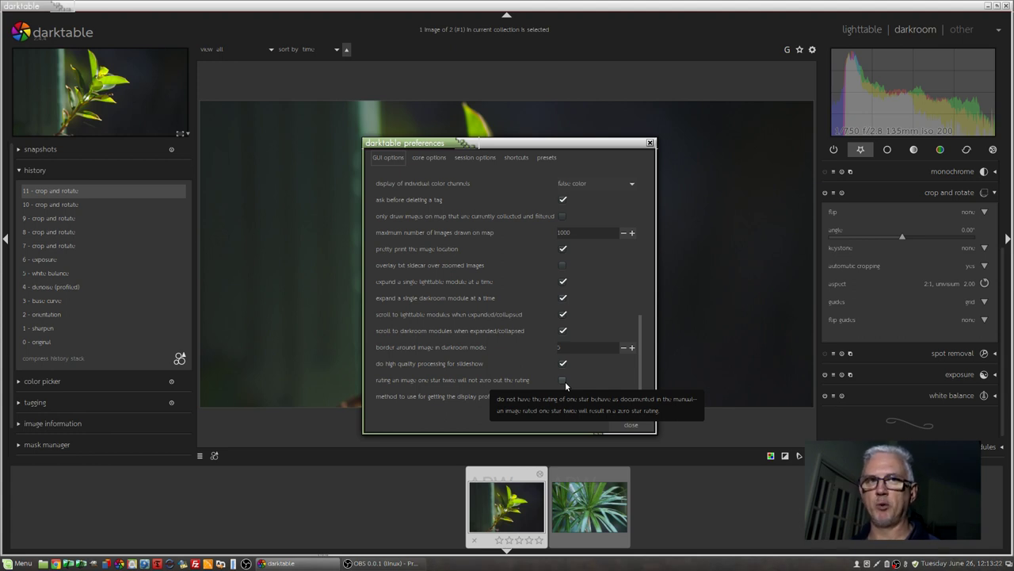
Switch the preferences dialog to the core options page.
click(427, 160)
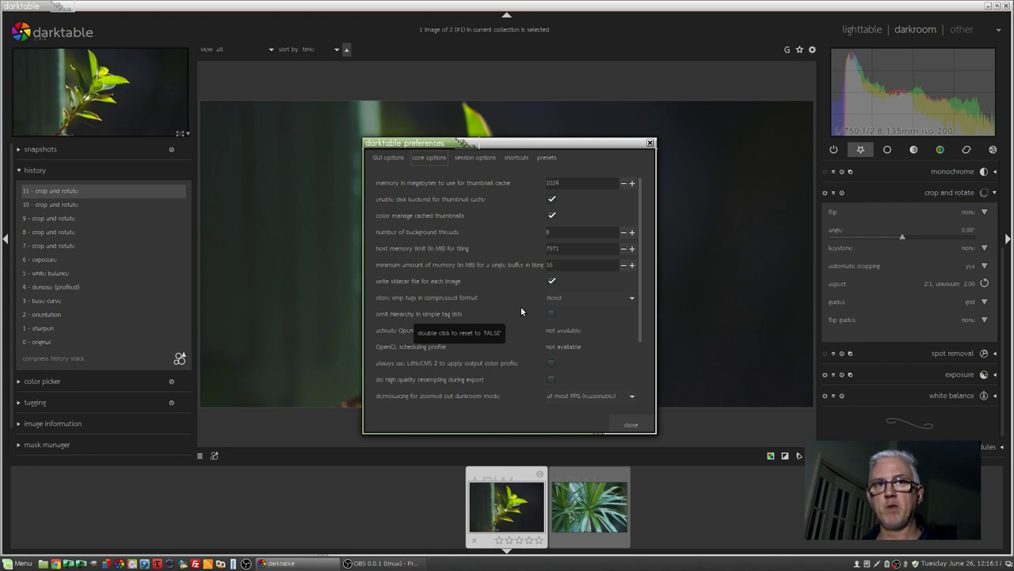
Open Nemo and browse Photos drive > Photos > Personal projects > 2018 > 2018-05-07.
key(super+e)
click(111, 355)
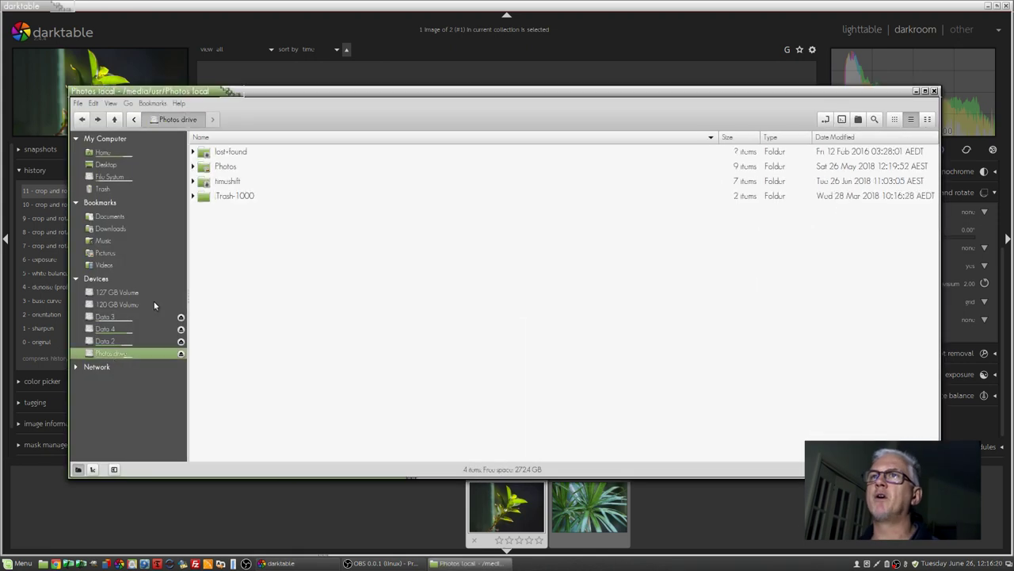
double_click(225, 168)
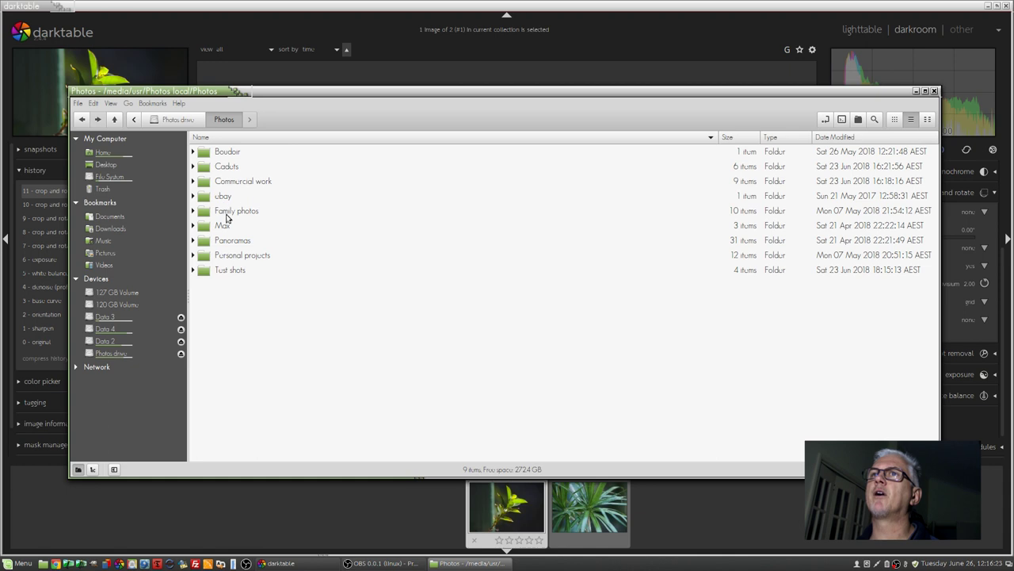
double_click(242, 258)
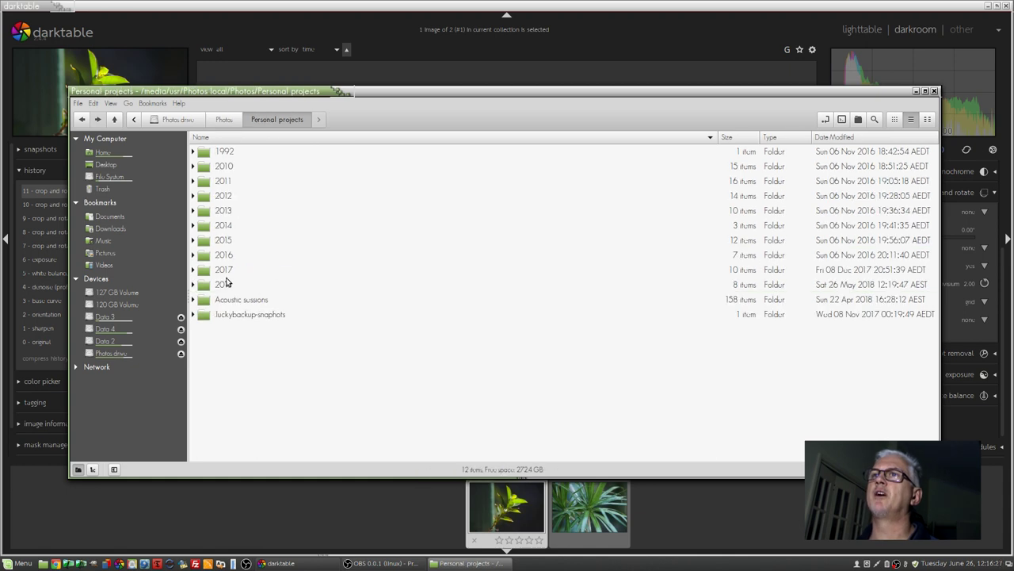
click(258, 283)
click(257, 283)
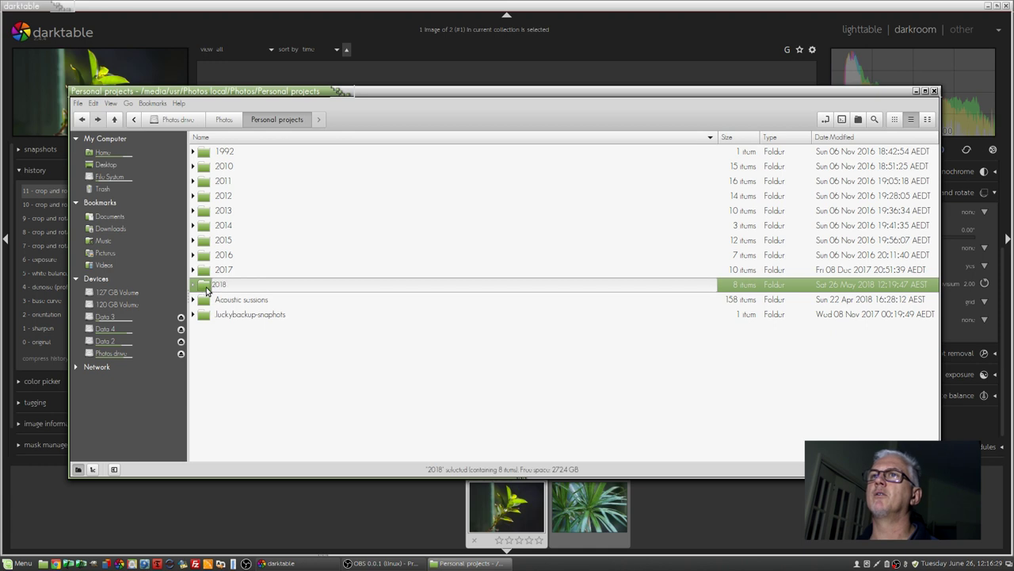
double_click(214, 287)
double_click(226, 260)
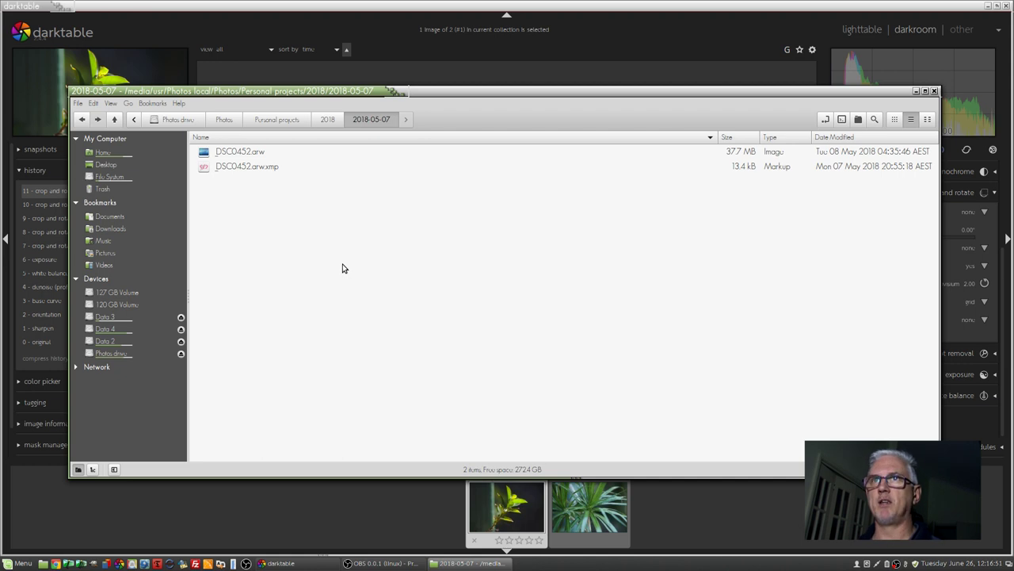
Go back up to Photos and open Family photos > 1900-1959 to view its ARW files.
click(230, 123)
double_click(226, 211)
double_click(229, 154)
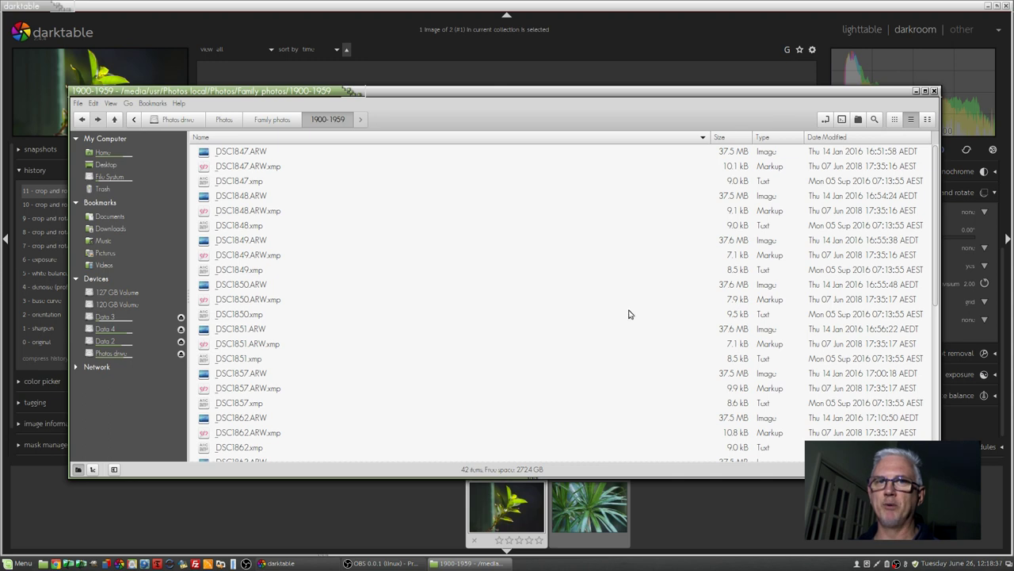
Review darktable's session options base directory for Family photos, then switch to Nemo's 1900-1959 folder.
click(783, 32)
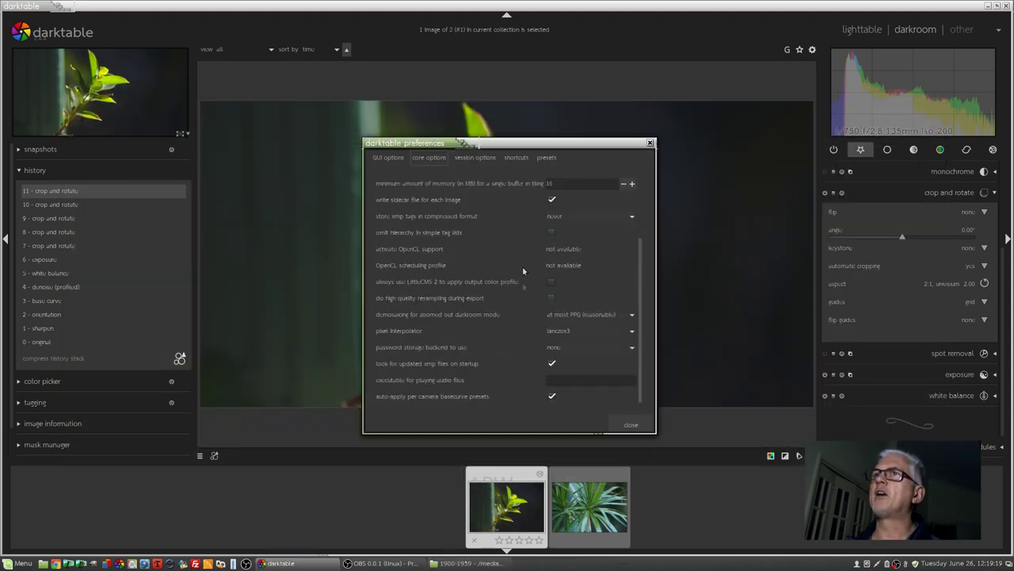
click(476, 157)
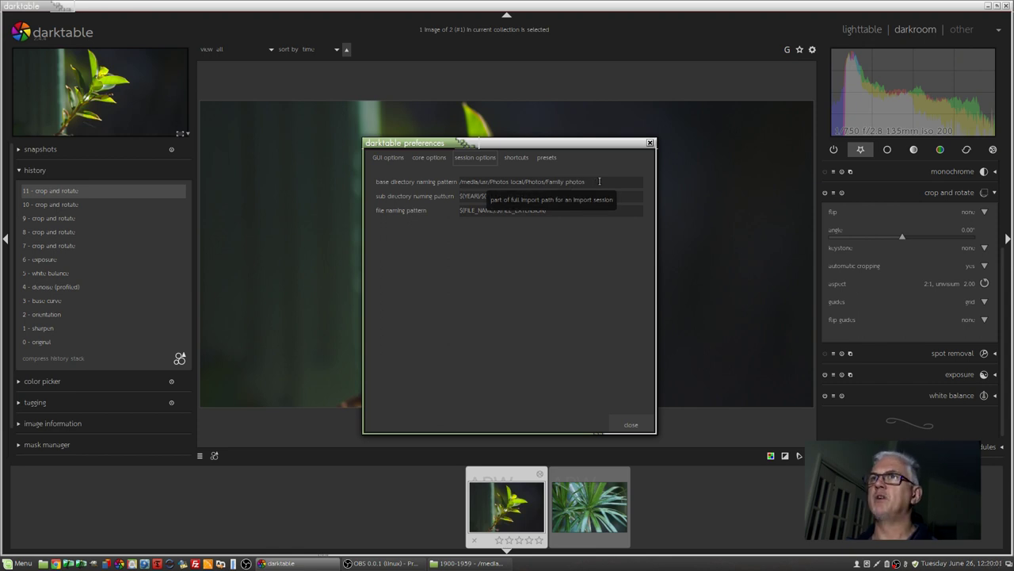
key(alt+Tab)
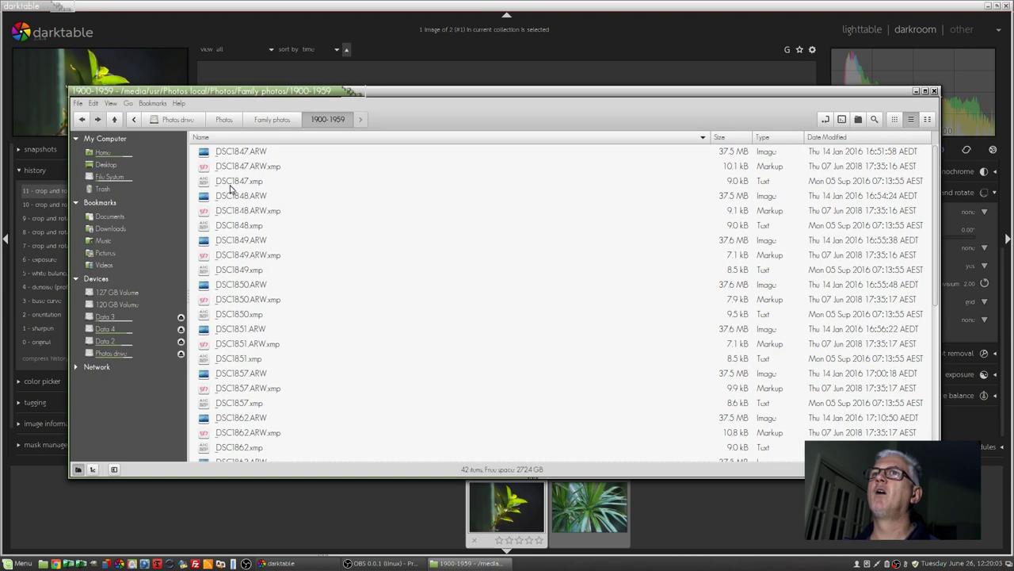
In Nemo, browse up to Photos and back to Family photos, show the path, then return to darktable.
click(260, 122)
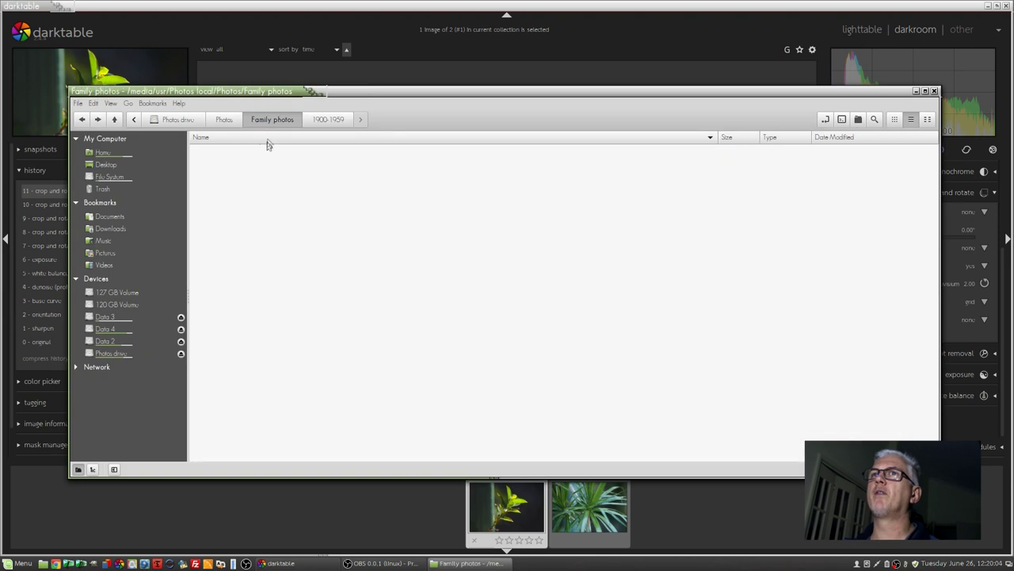
click(229, 125)
click(272, 120)
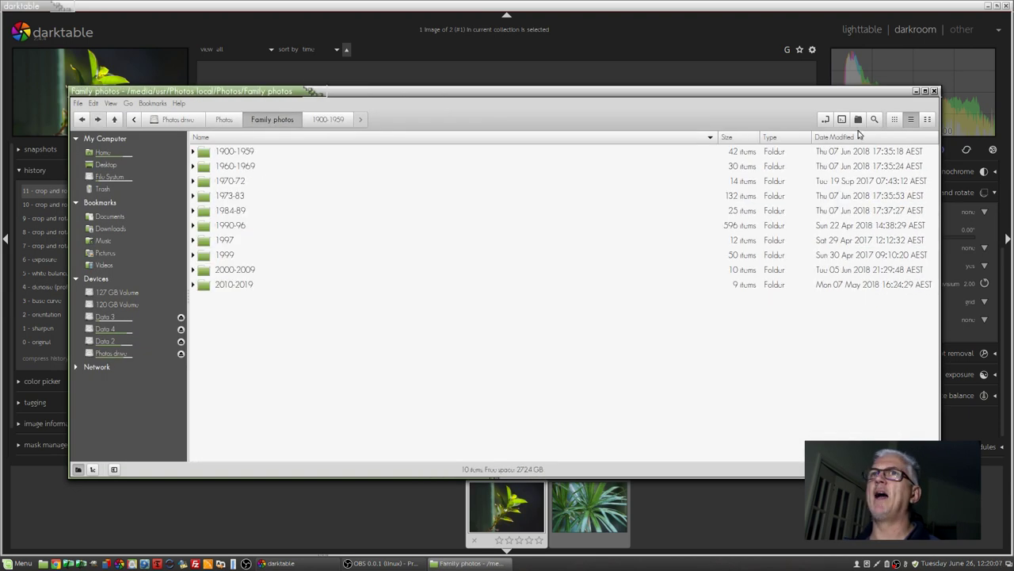
click(825, 120)
key(ctrl+c)
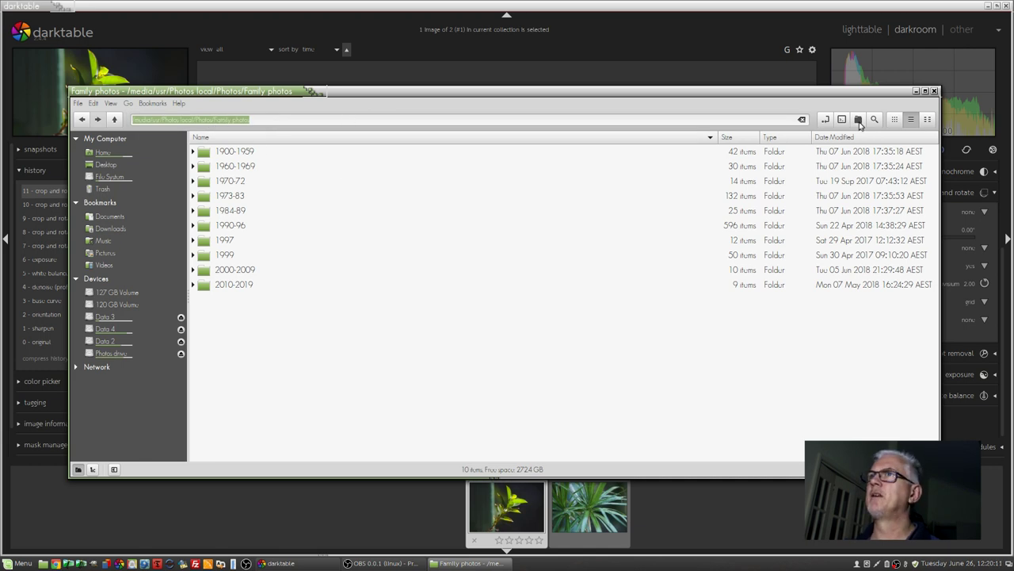
key(alt+Tab)
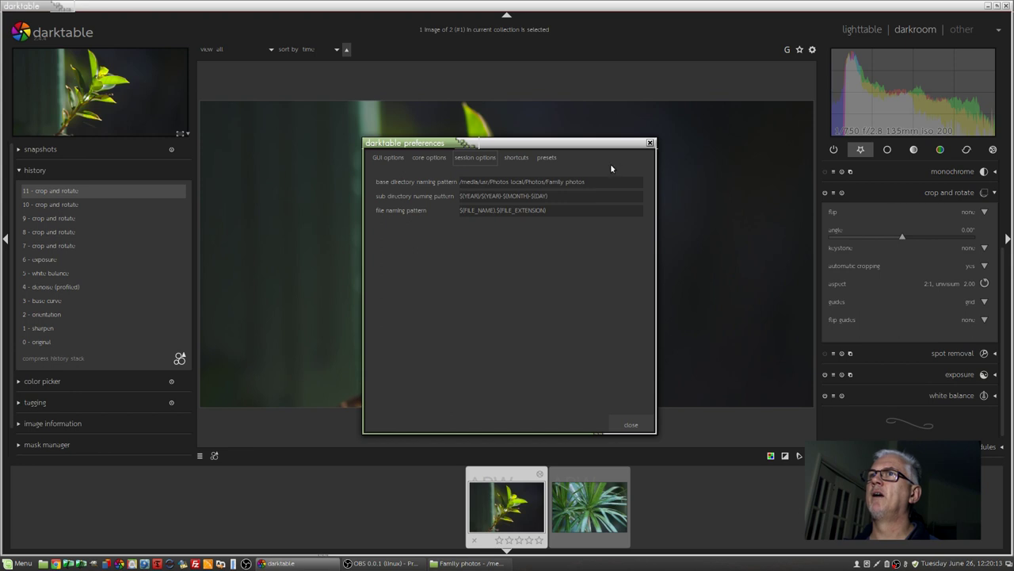
triple_click(479, 182)
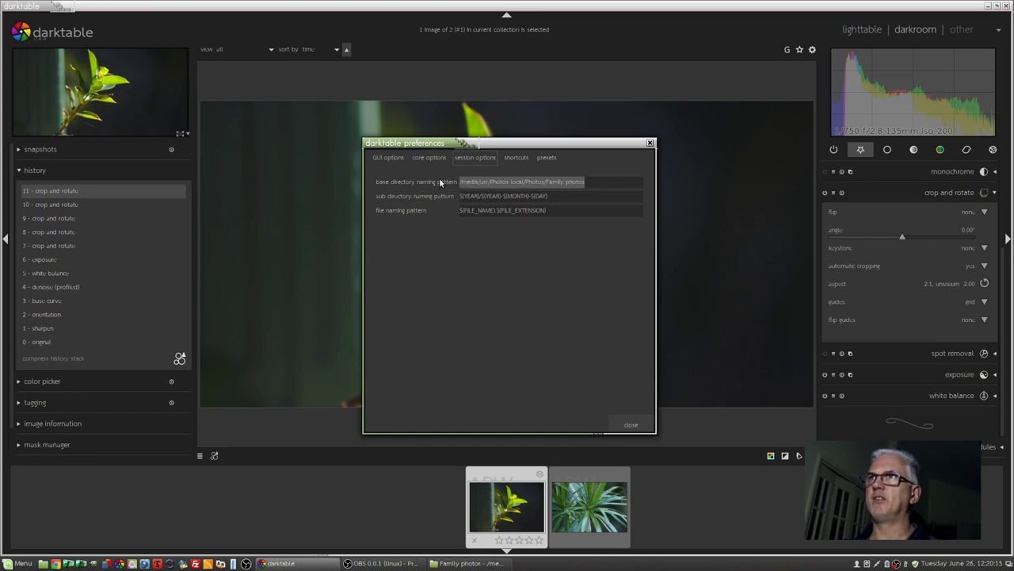
key(ctrl+v)
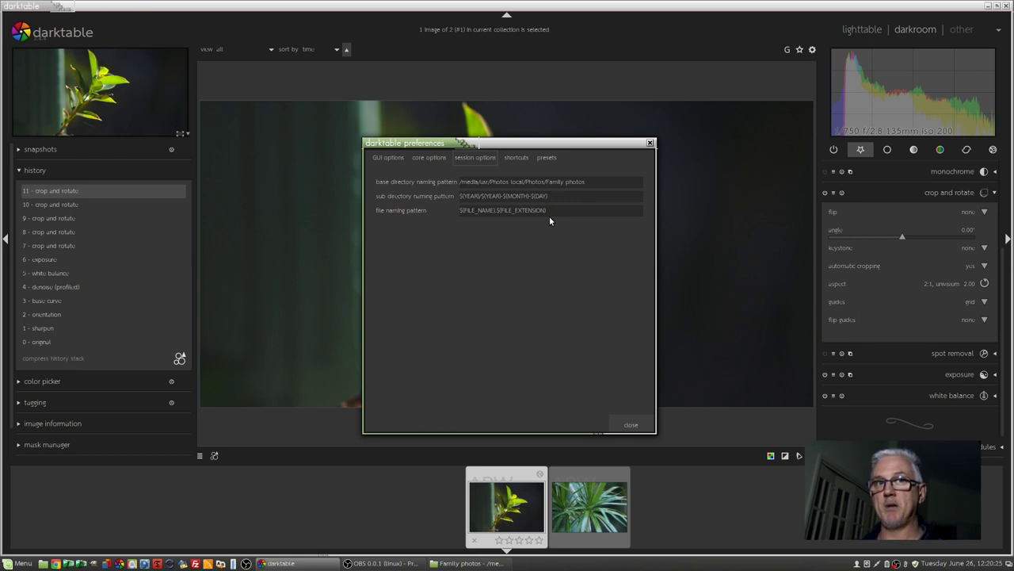
key(alt+Tab)
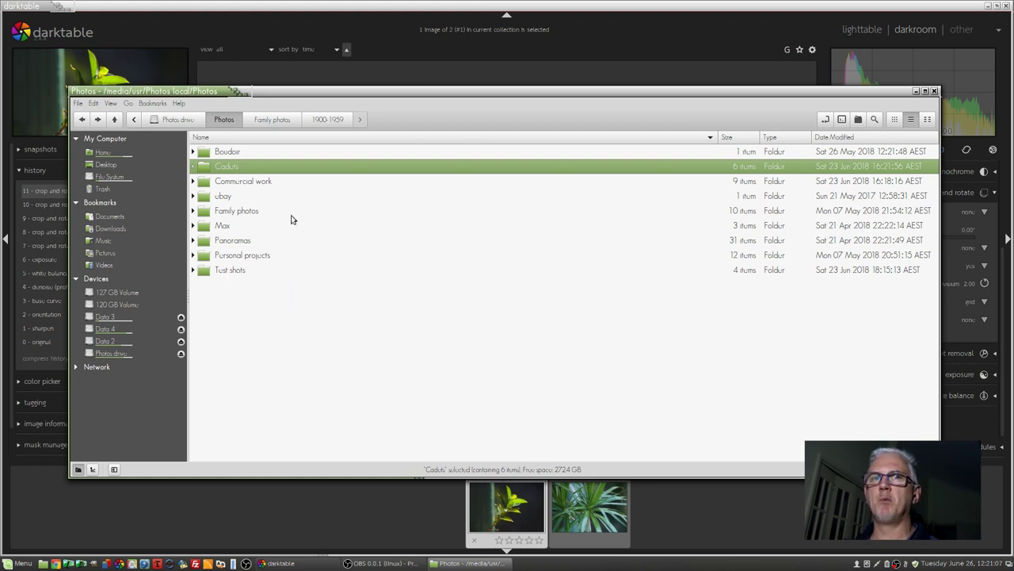
click(248, 213)
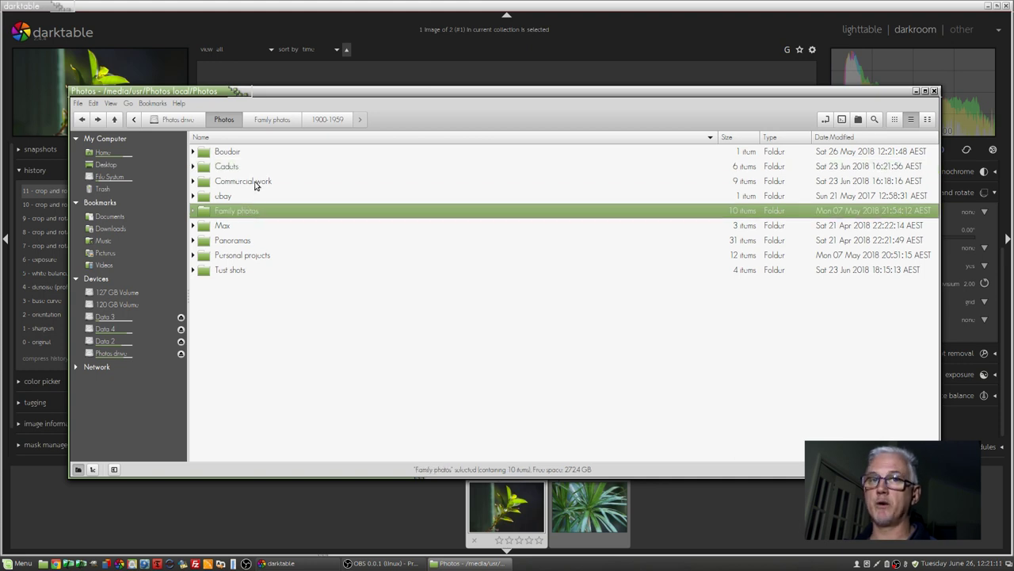
click(255, 182)
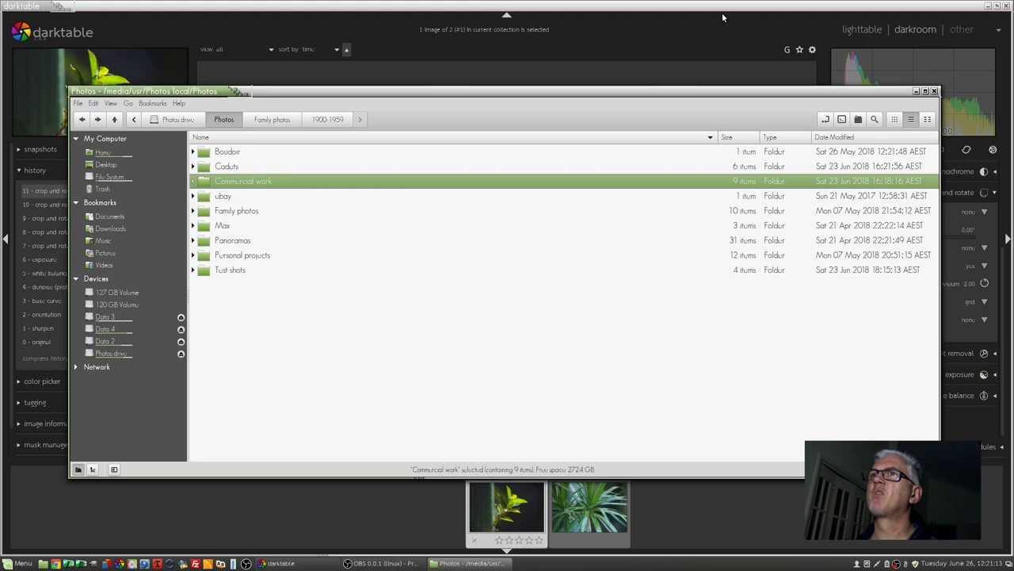
key(Escape)
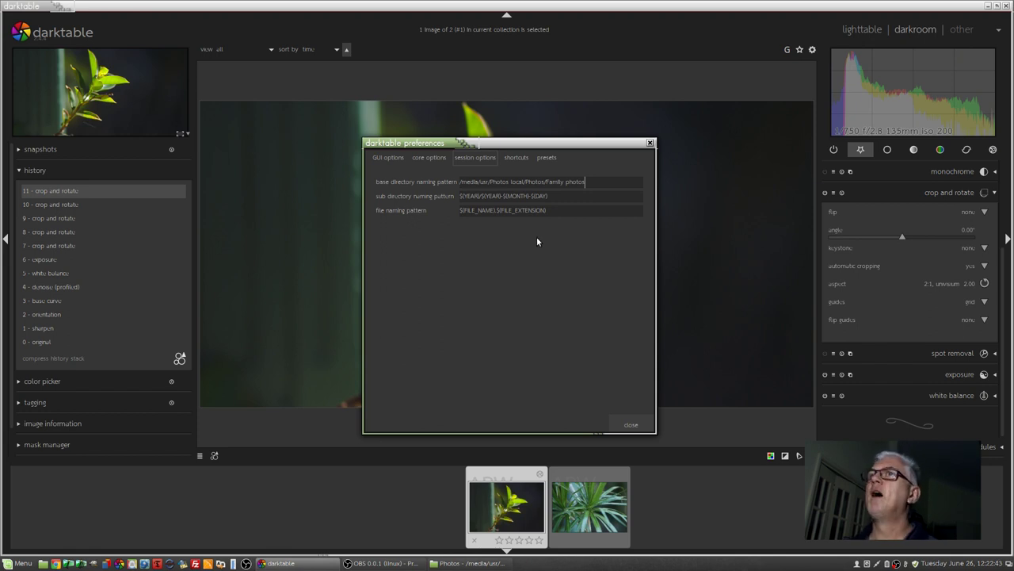
click(515, 157)
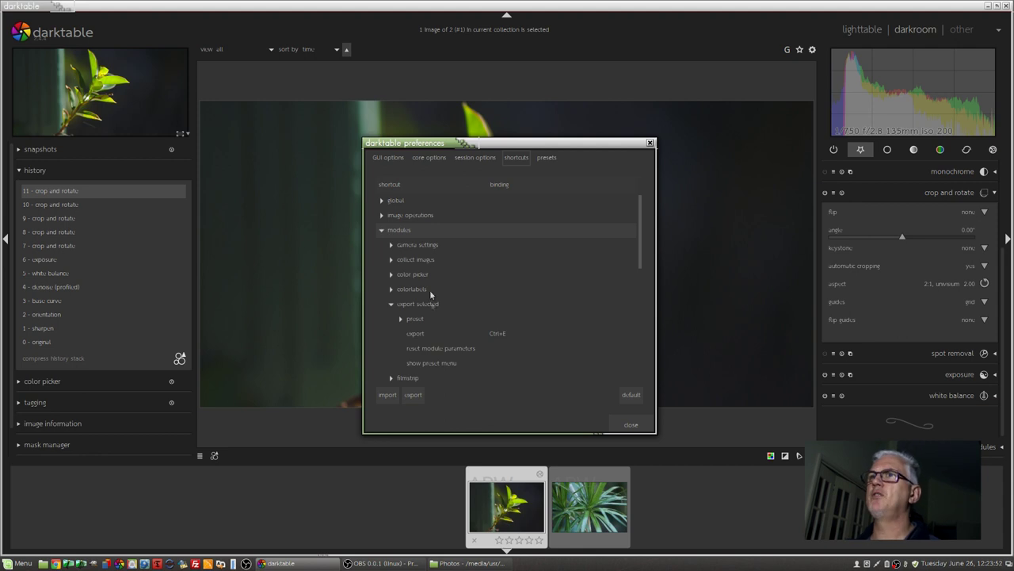
Assign Ctrl+R to reset module parameters under the export selected module.
double_click(505, 348)
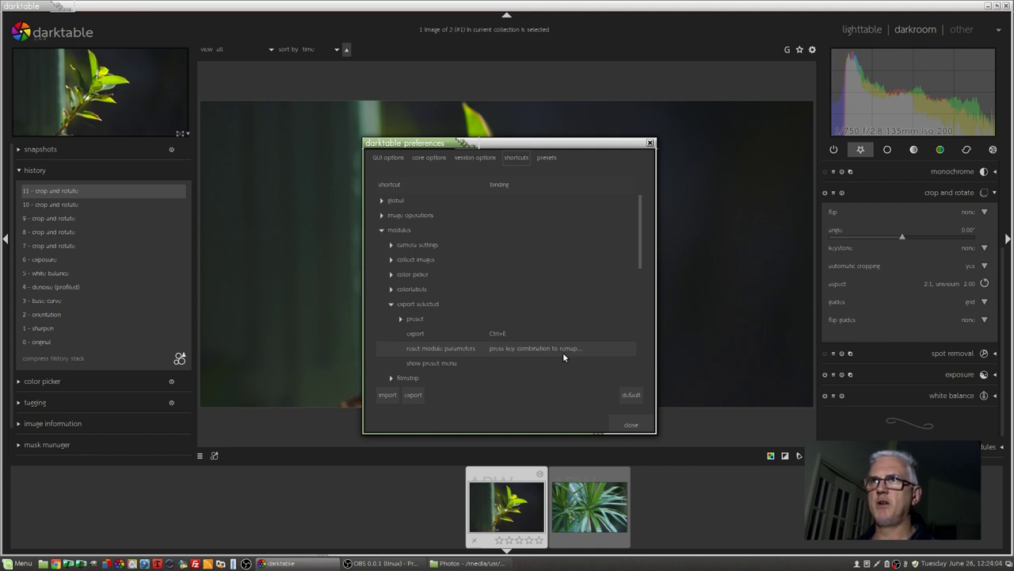
click(383, 336)
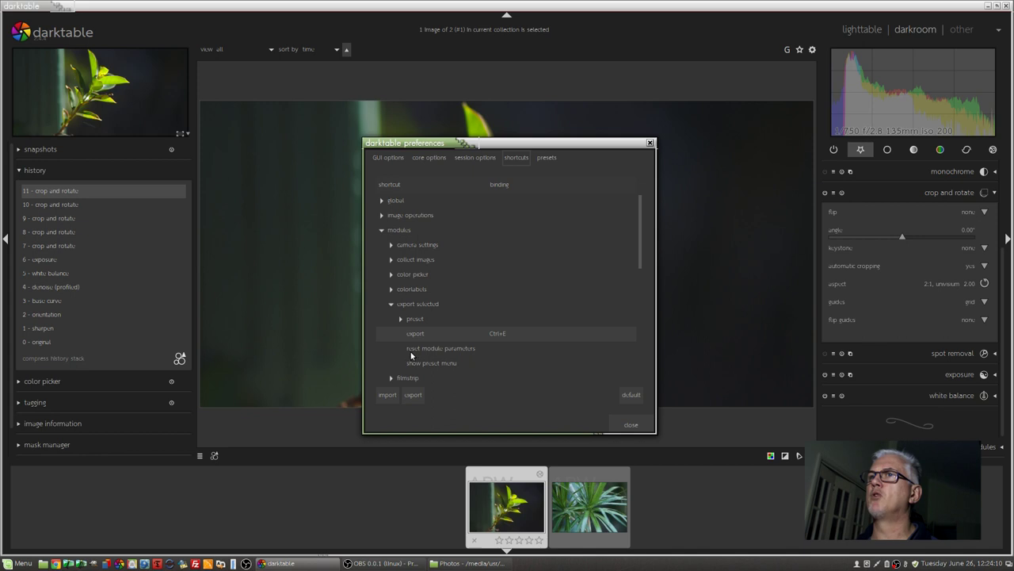
double_click(495, 348)
key(ctrl+r)
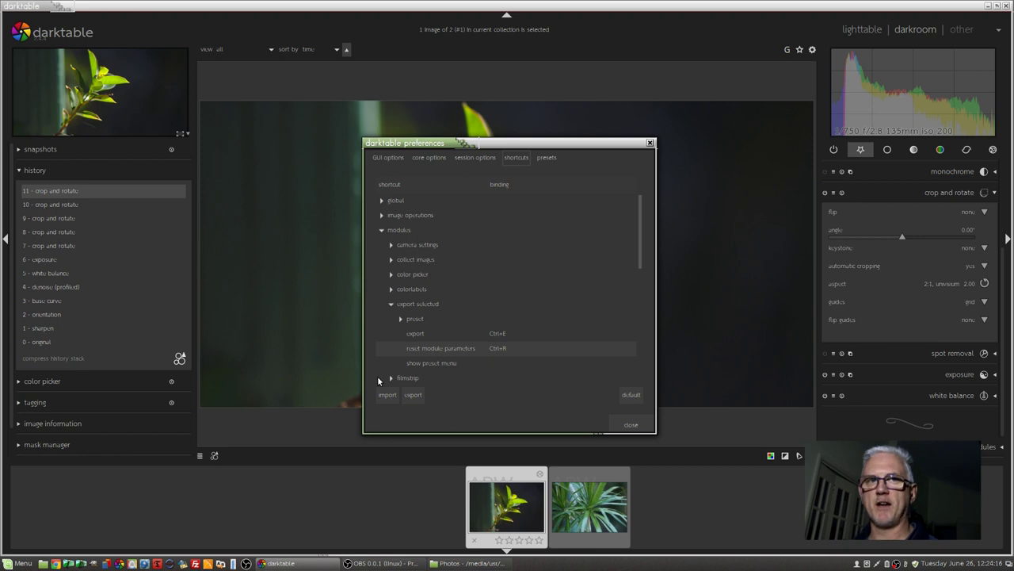
Close darktable's preferences dialog to return to the darkroom leaf photo.
click(631, 426)
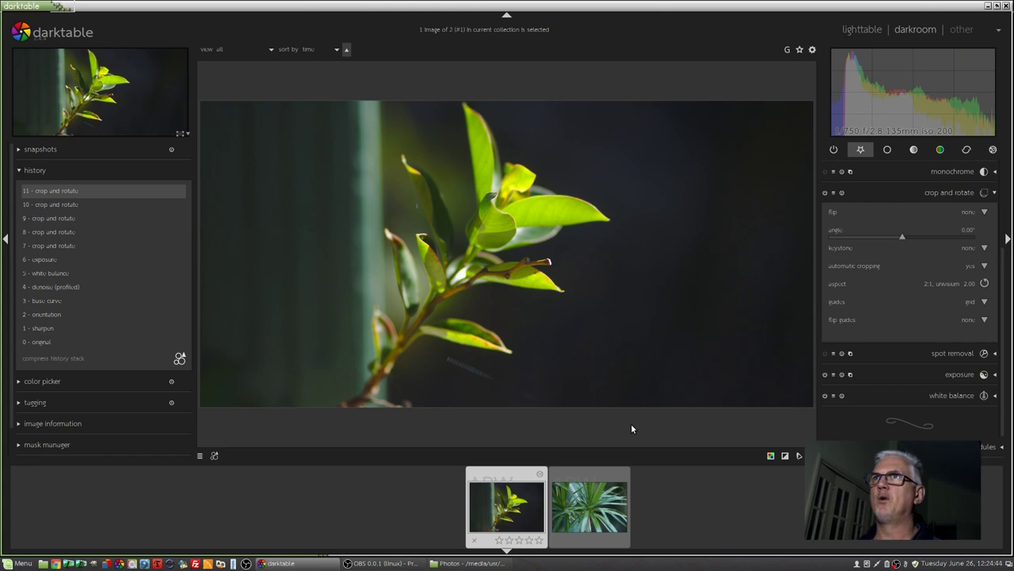